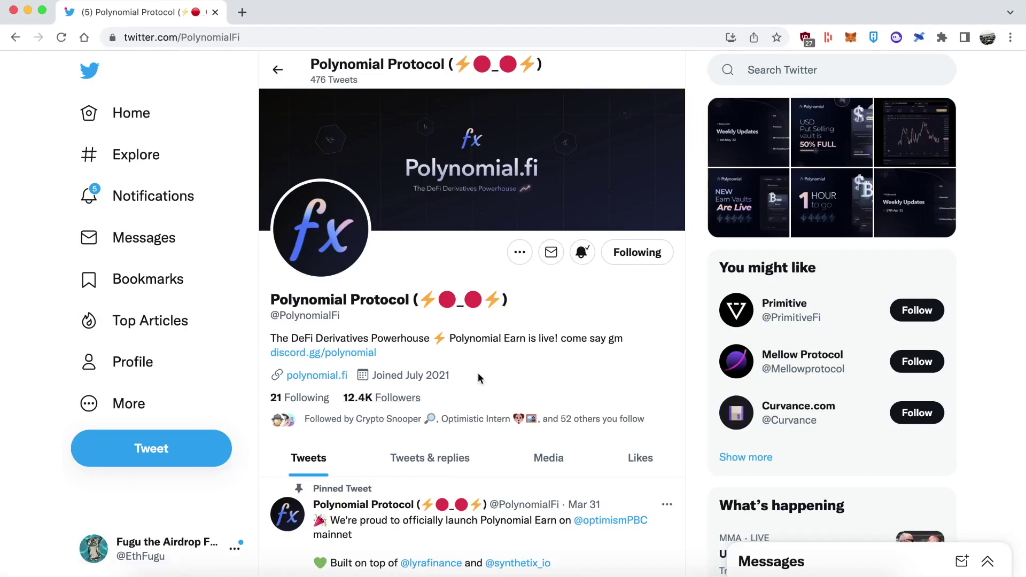
scroll(478, 378, down, 5)
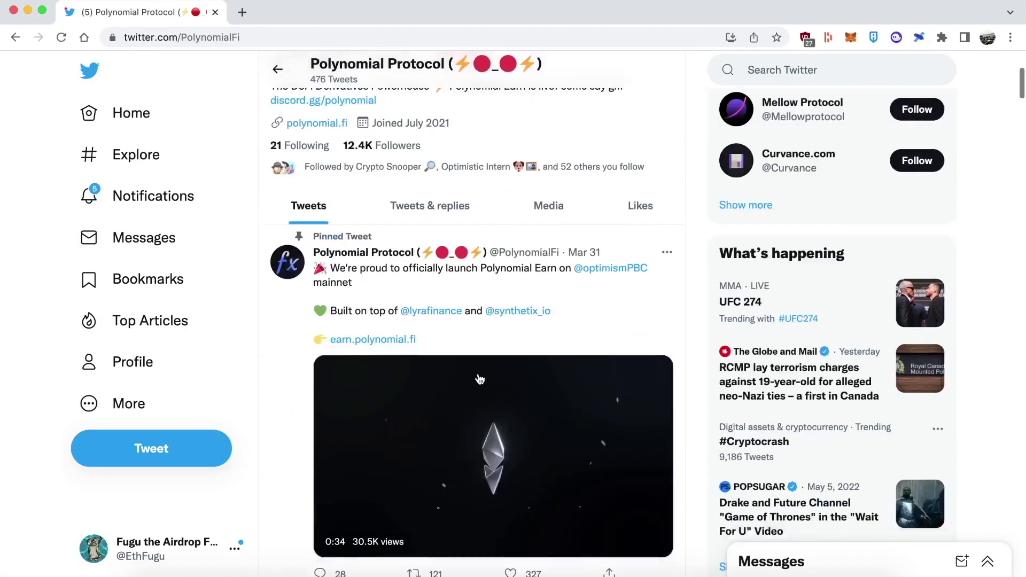
scroll(479, 379, down, 5)
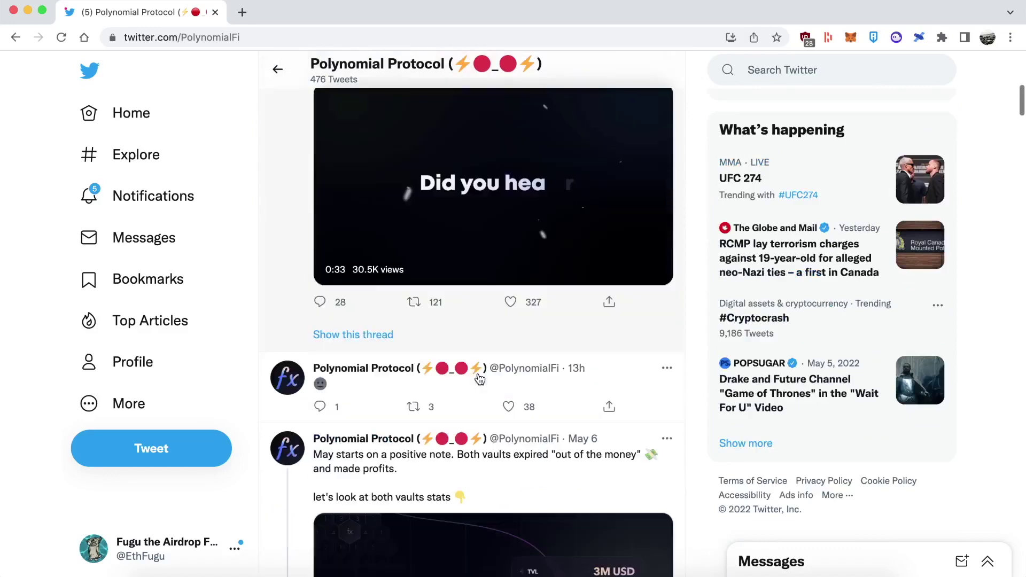
scroll(479, 379, down, 5)
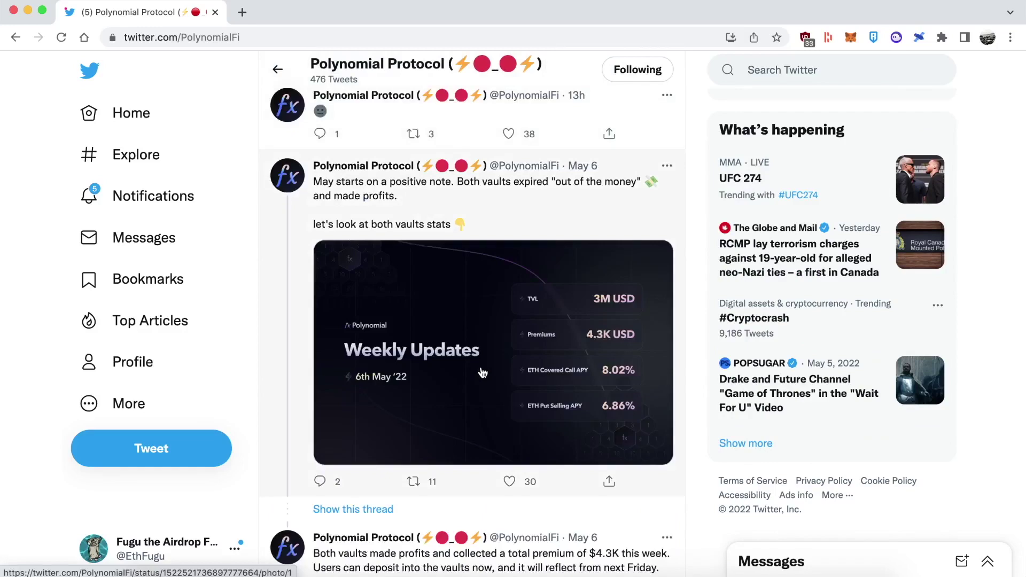
scroll(482, 372, down, 6)
scroll(482, 372, down, 3)
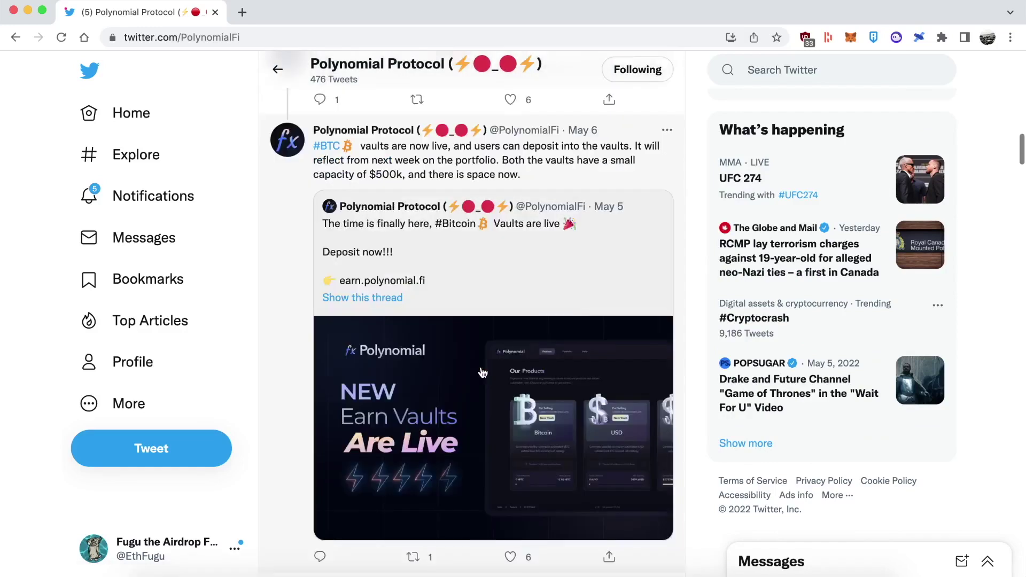
key(super+bracketleft)
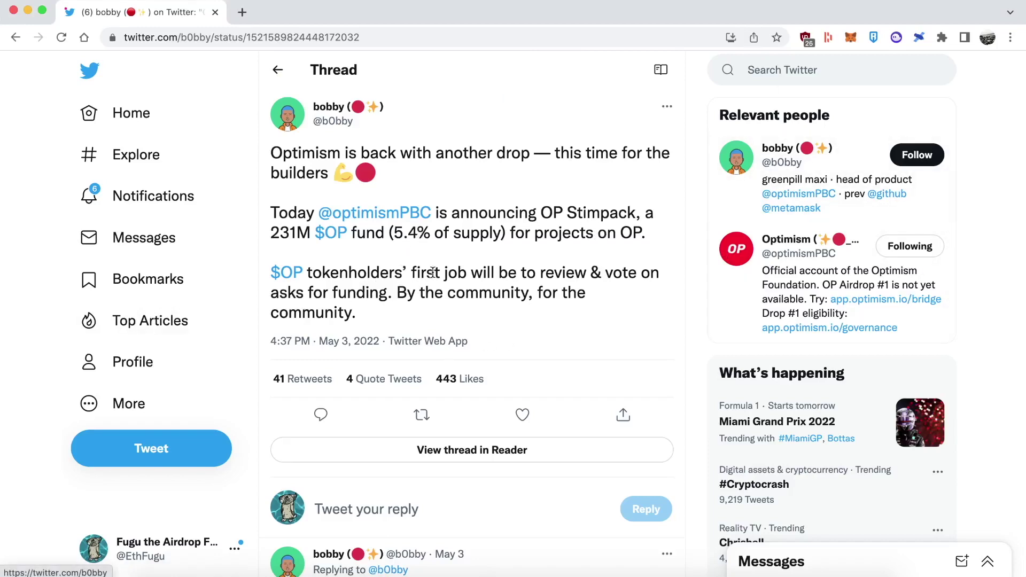
scroll(436, 274, down, 6)
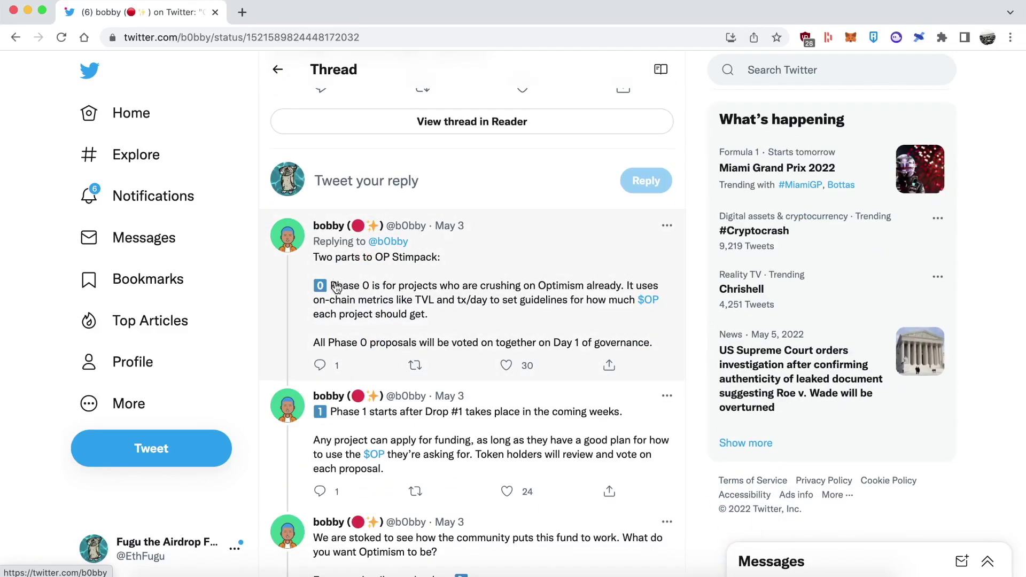
drag(316, 285, 423, 328)
scroll(424, 331, down, 5)
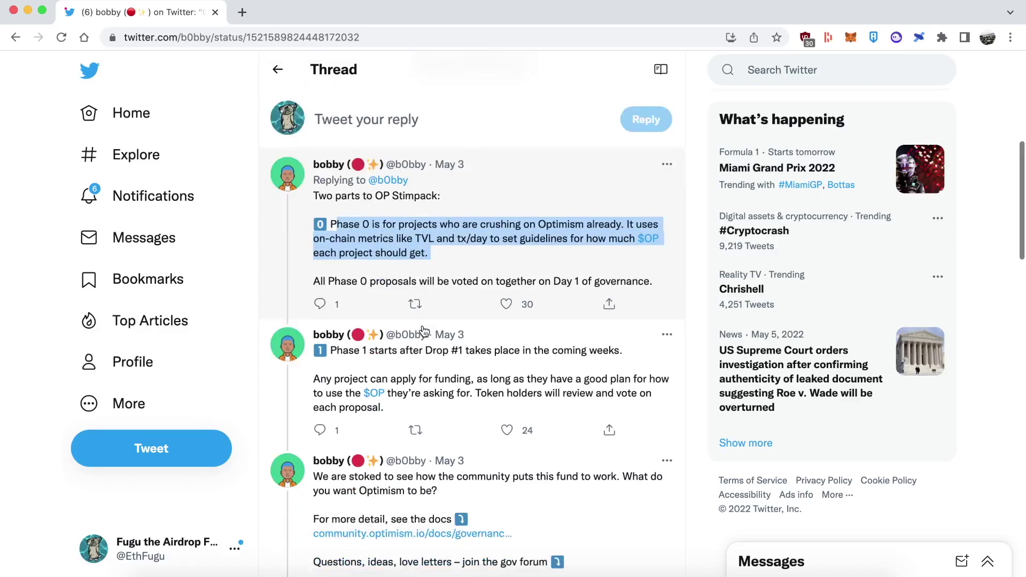
scroll(424, 332, down, 3)
scroll(432, 332, down, 5)
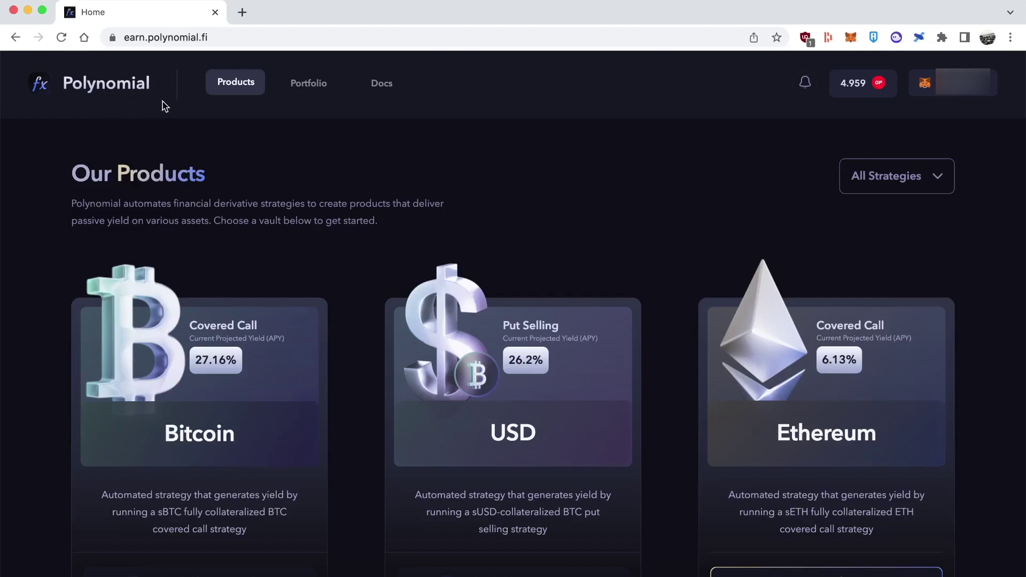
Browse the Our Products vault cards, checking the Ethereum vault's 441/450 sETH selling-in-progress status
scroll(317, 269, down, 3)
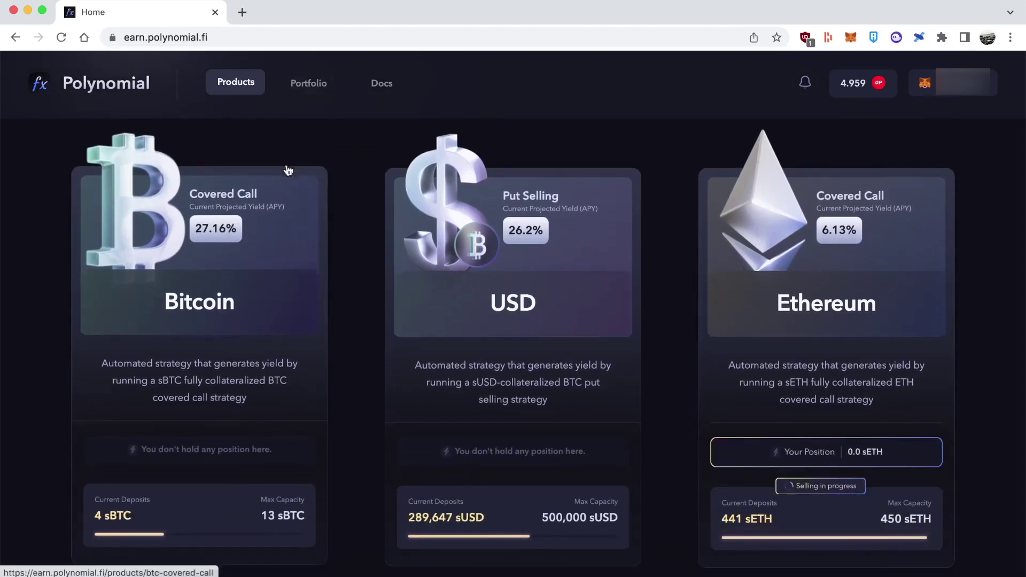
scroll(558, 251, down, 3)
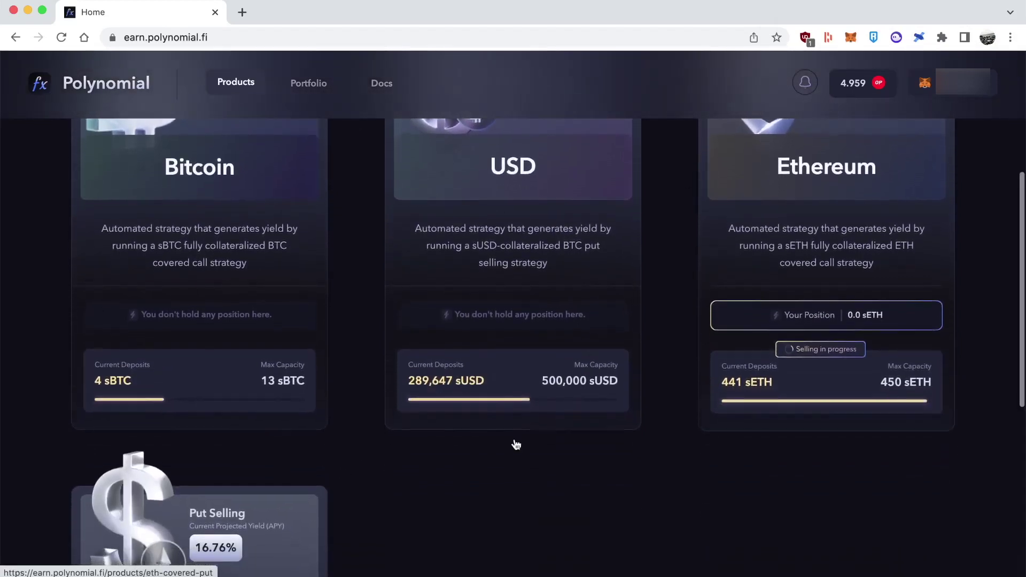
scroll(662, 455, down, 1)
scroll(662, 455, down, 2)
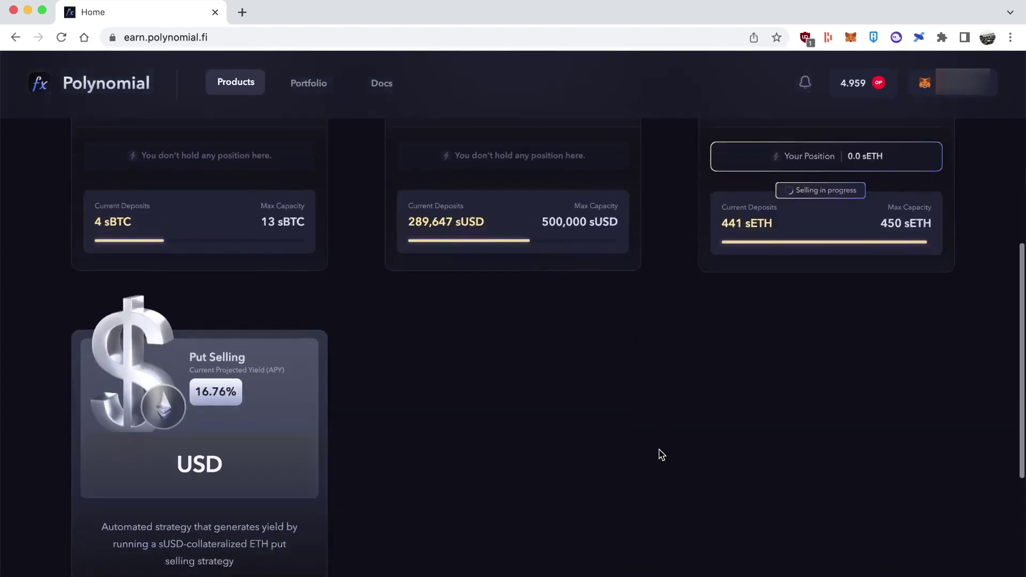
scroll(662, 455, up, 4)
scroll(660, 451, up, 1)
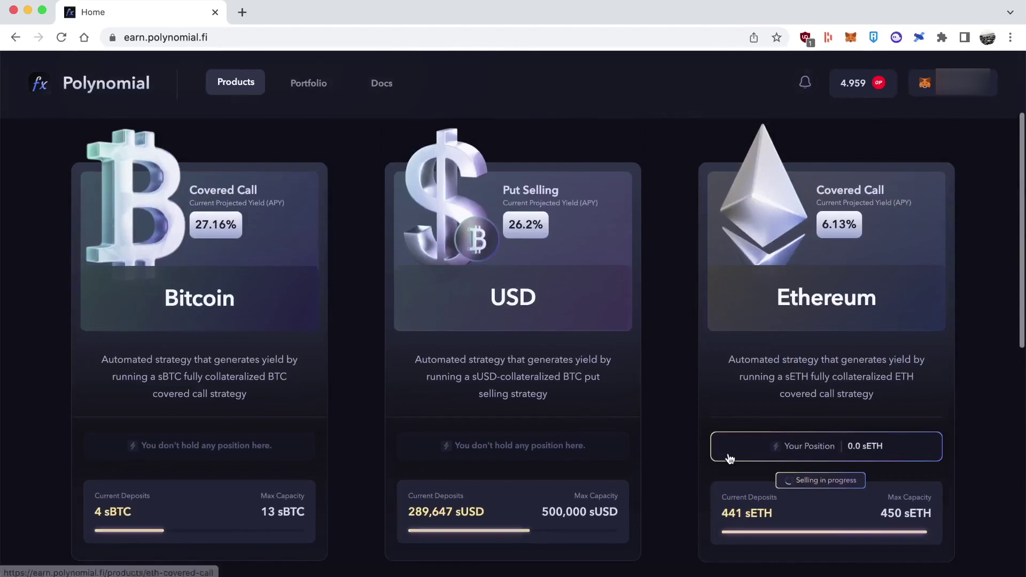
mouse_move(813, 482)
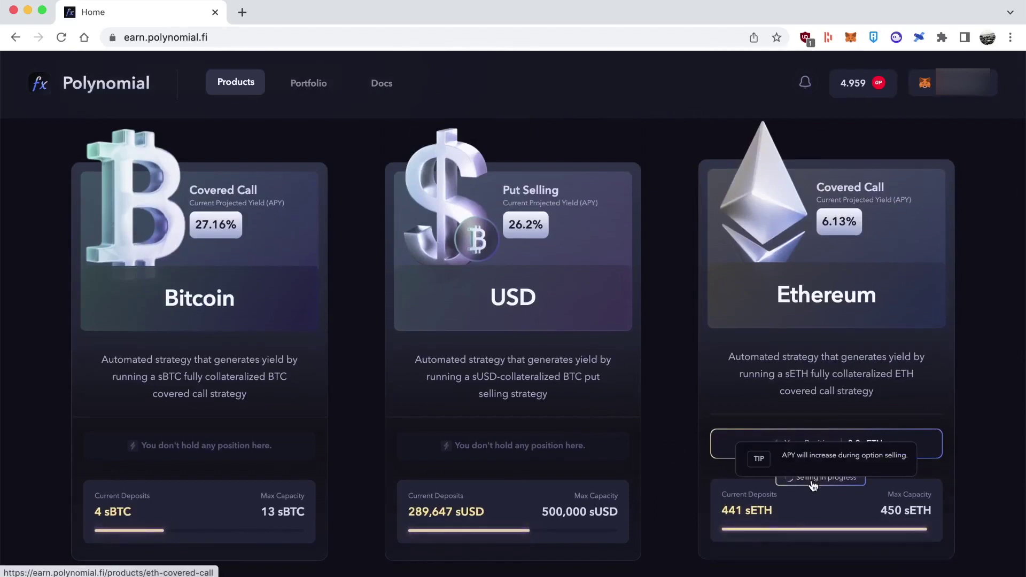
Open the Ethereum Covered Call vault and read through its Vault Strategy section
click(812, 419)
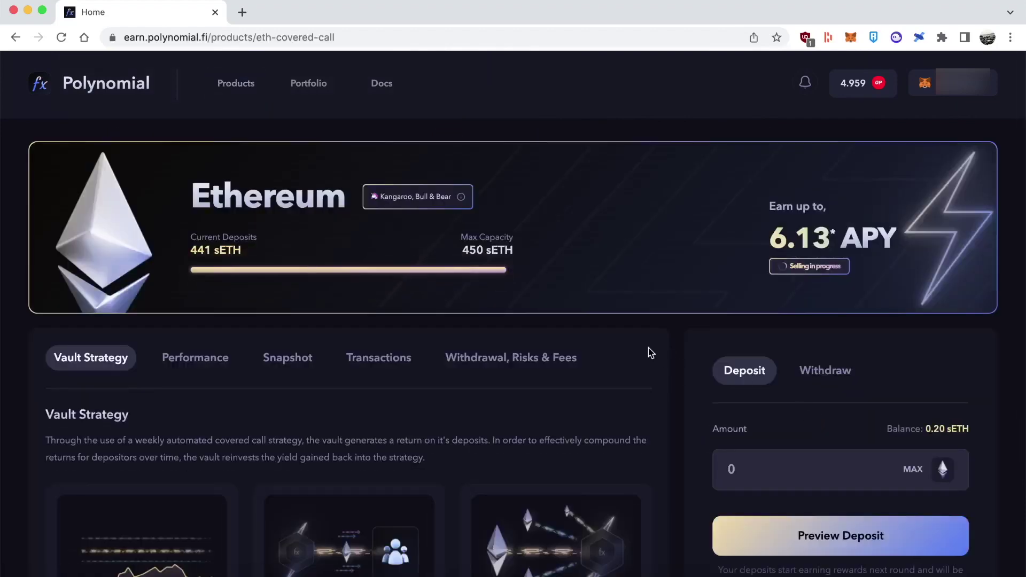
scroll(648, 351, down, 2)
scroll(650, 352, up, 2)
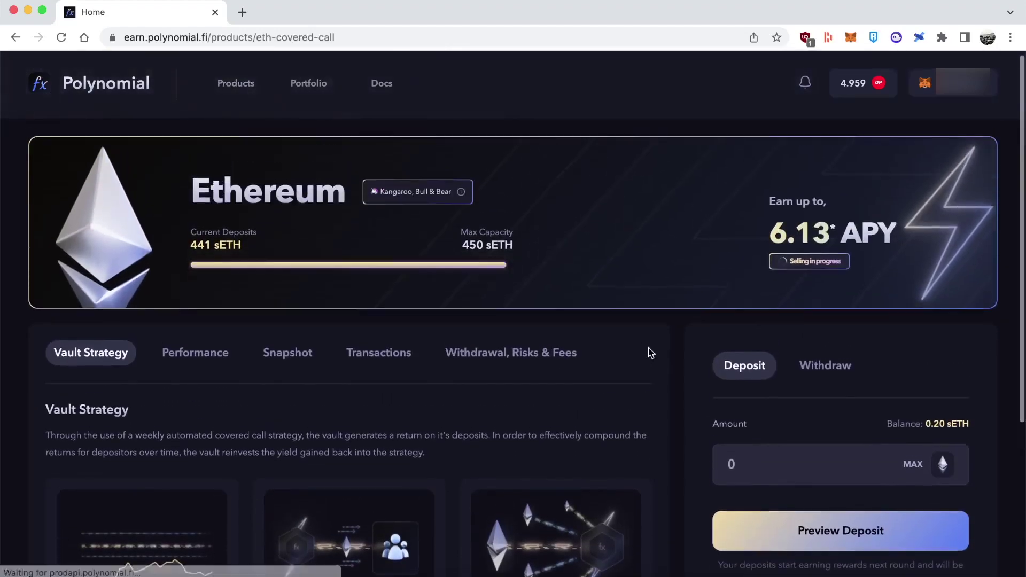
scroll(650, 353, down, 3)
scroll(651, 352, down, 1)
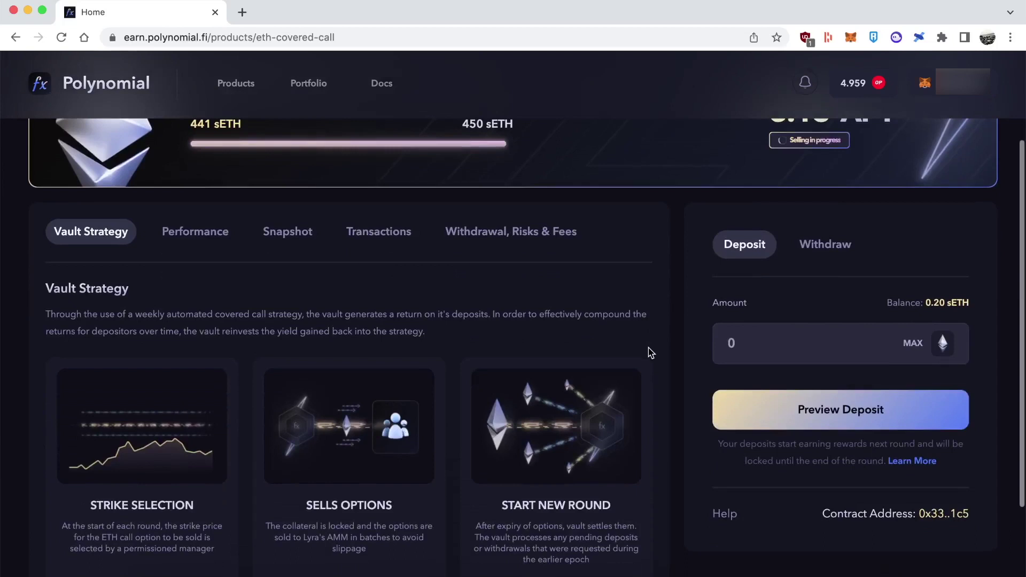
scroll(651, 353, down, 3)
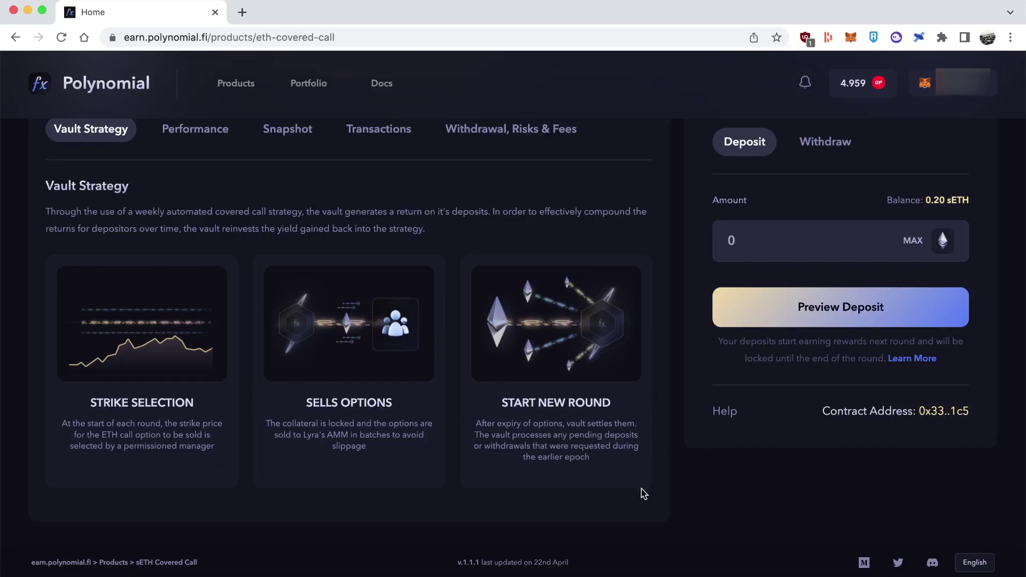
scroll(476, 441, up, 4)
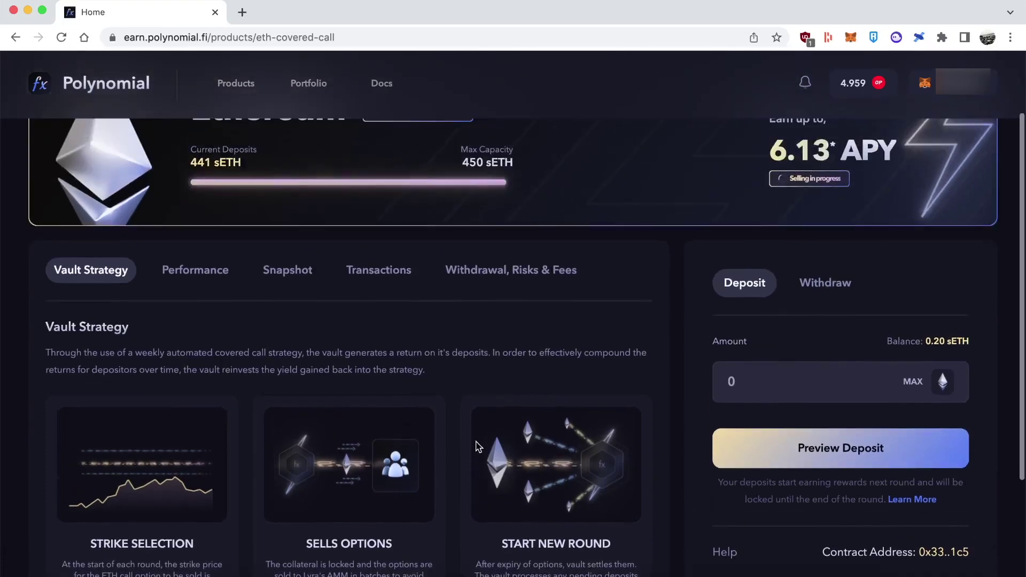
scroll(257, 358, up, 1)
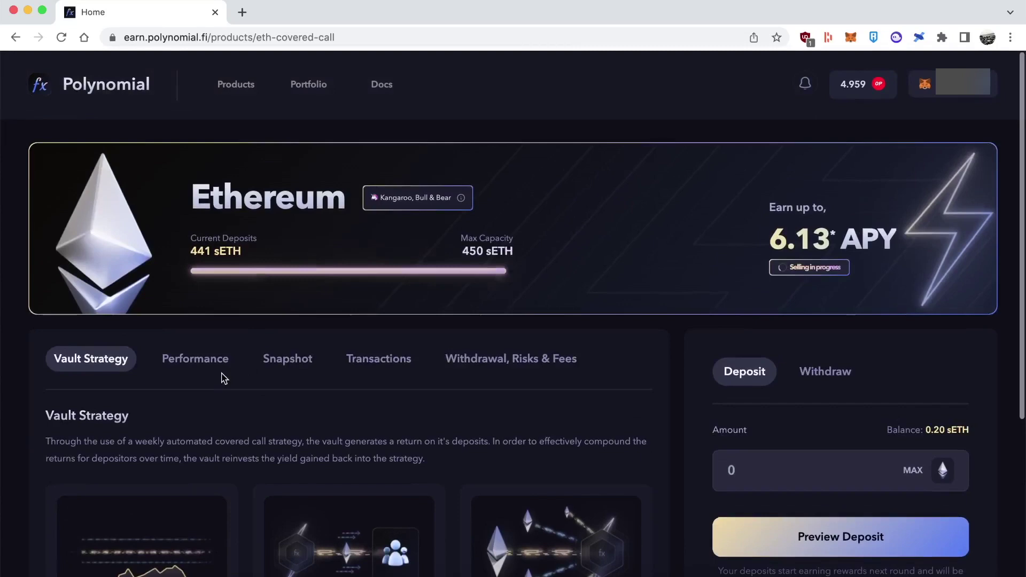
Look over the Ethereum vault's performance statistics
click(212, 367)
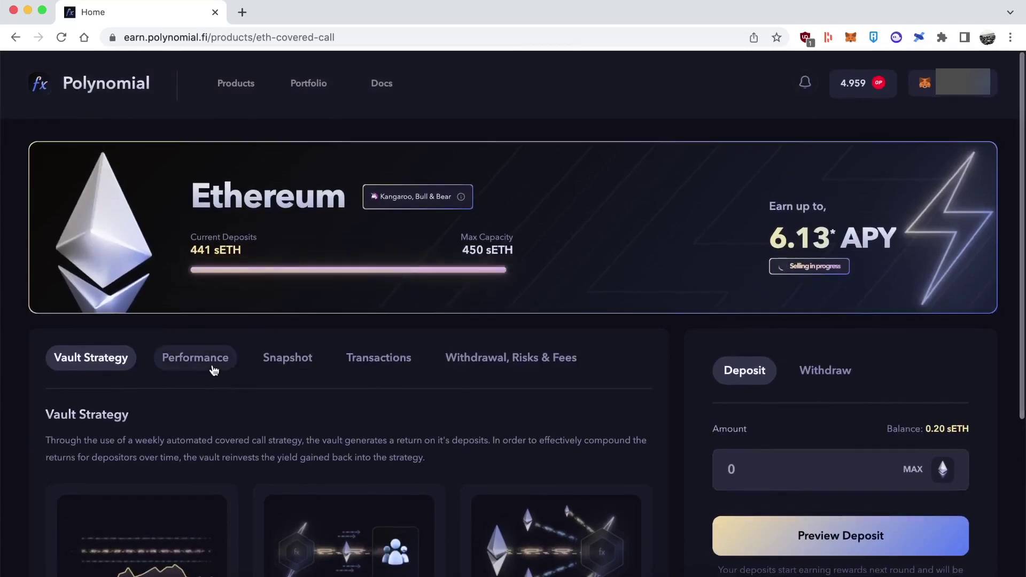
scroll(212, 367, down, 2)
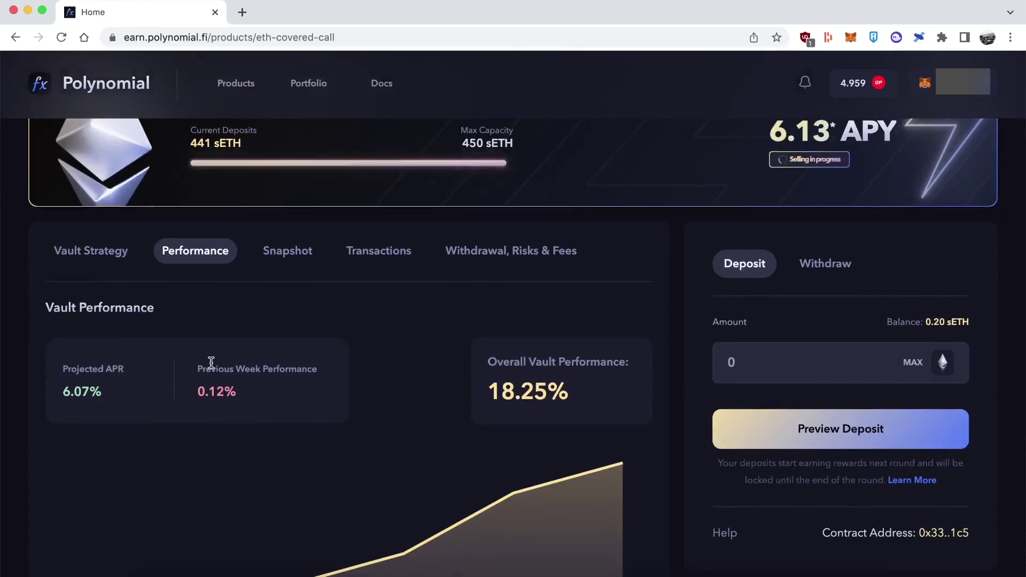
scroll(212, 362, down, 2)
scroll(211, 362, up, 4)
Show the Vault Snapshot: sETH at $2,633.77 against a $3,000 strike, expiring in 6 days 20 hours
click(290, 338)
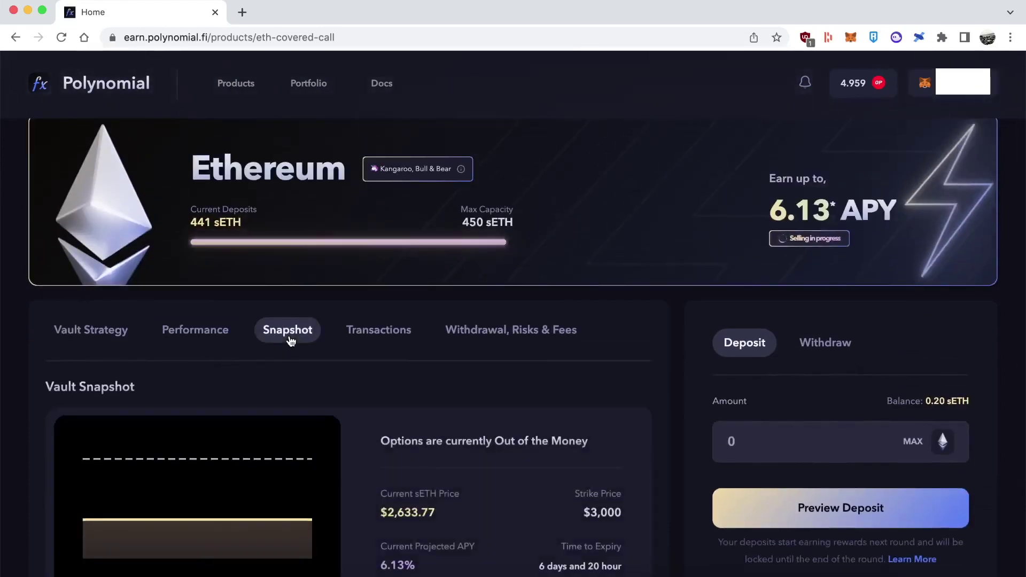
scroll(294, 341, down, 2)
scroll(294, 341, down, 1)
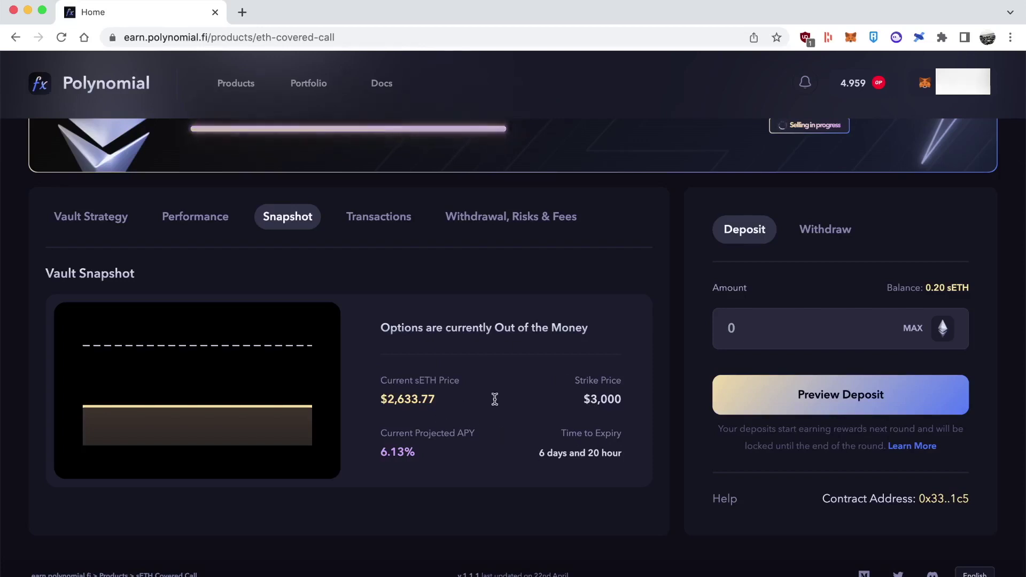
Review the vault's past option sales in the Transactions list
click(390, 230)
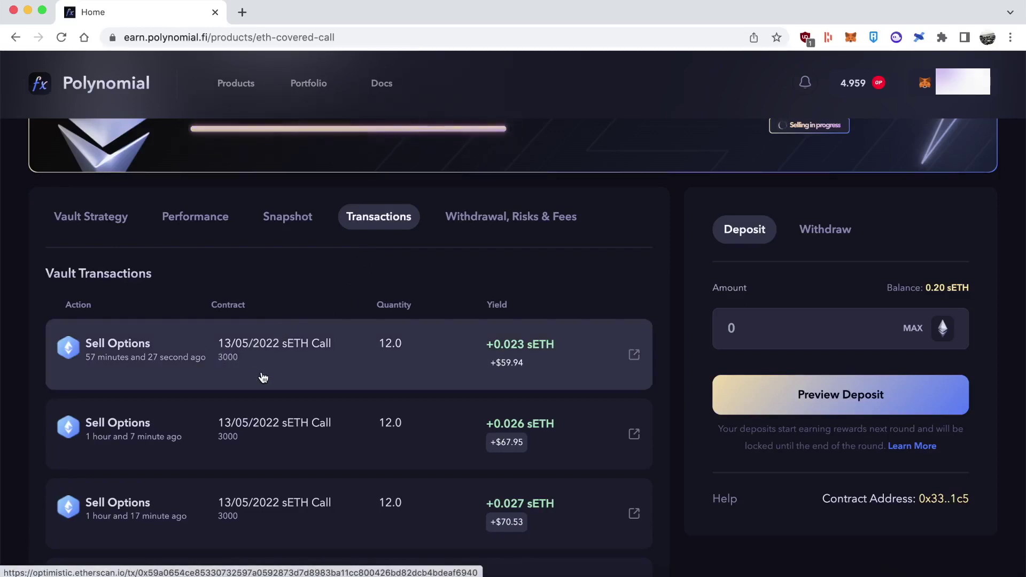
scroll(263, 378, down, 5)
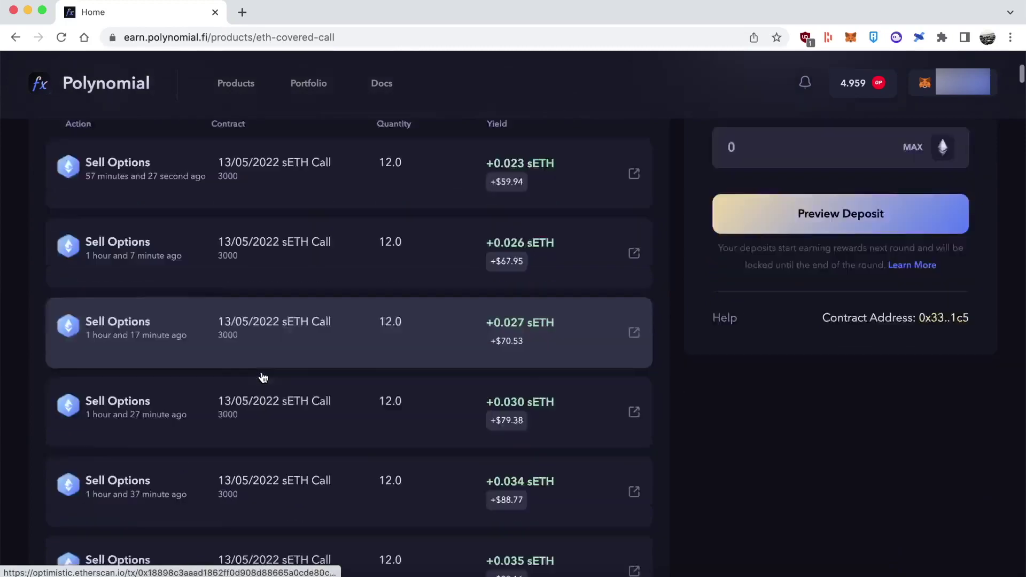
scroll(263, 378, down, 14)
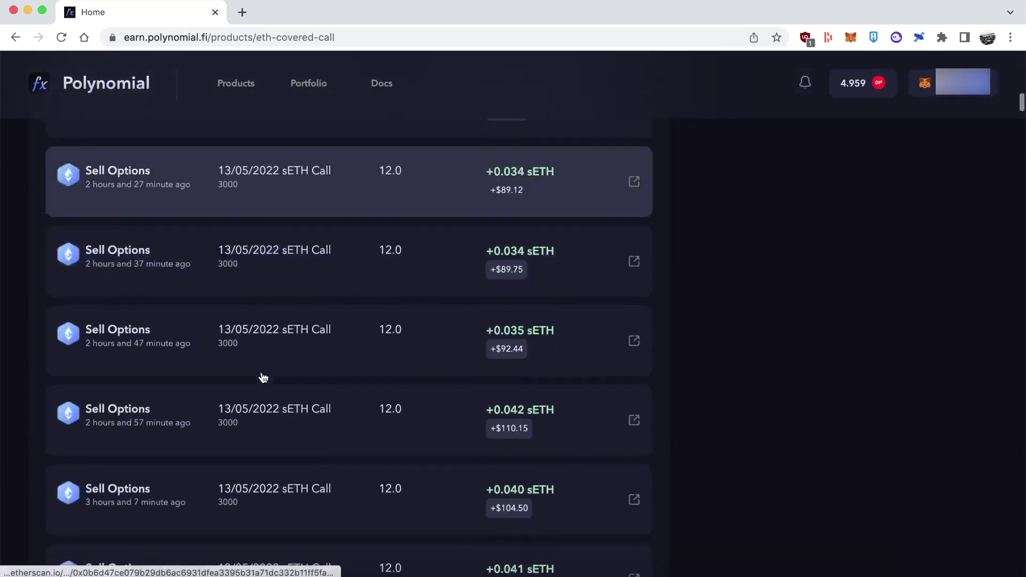
scroll(263, 378, down, 12)
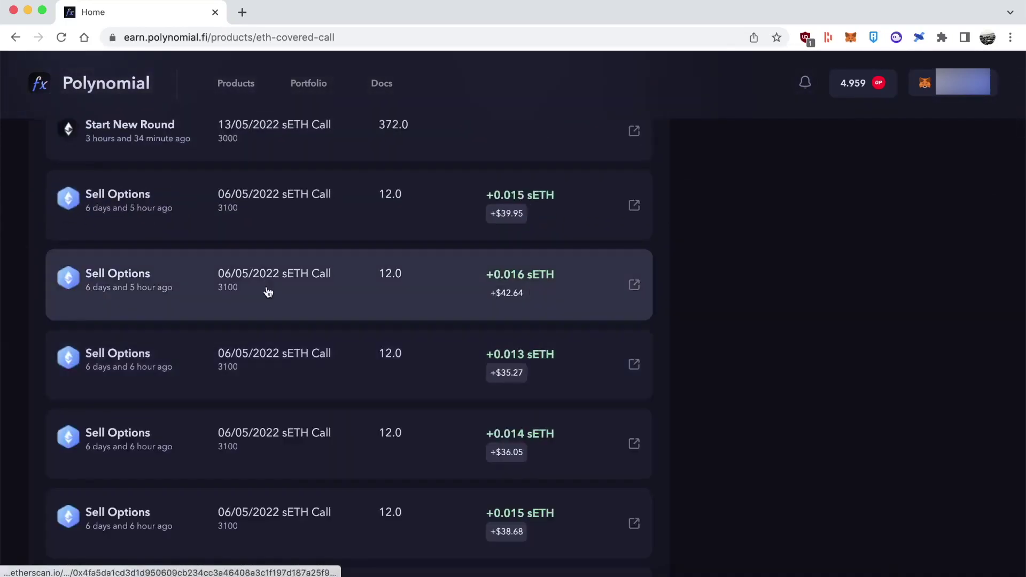
scroll(268, 292, up, 20)
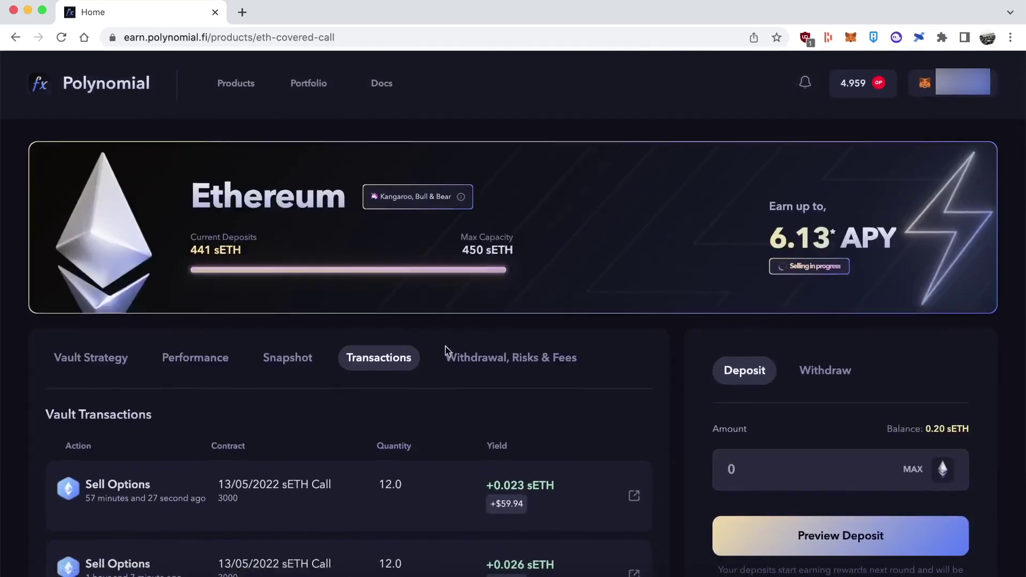
Read the vault's Withdrawal, Risks & Fees terms, including withdrawals processed after the round ends
click(463, 357)
scroll(470, 359, down, 1)
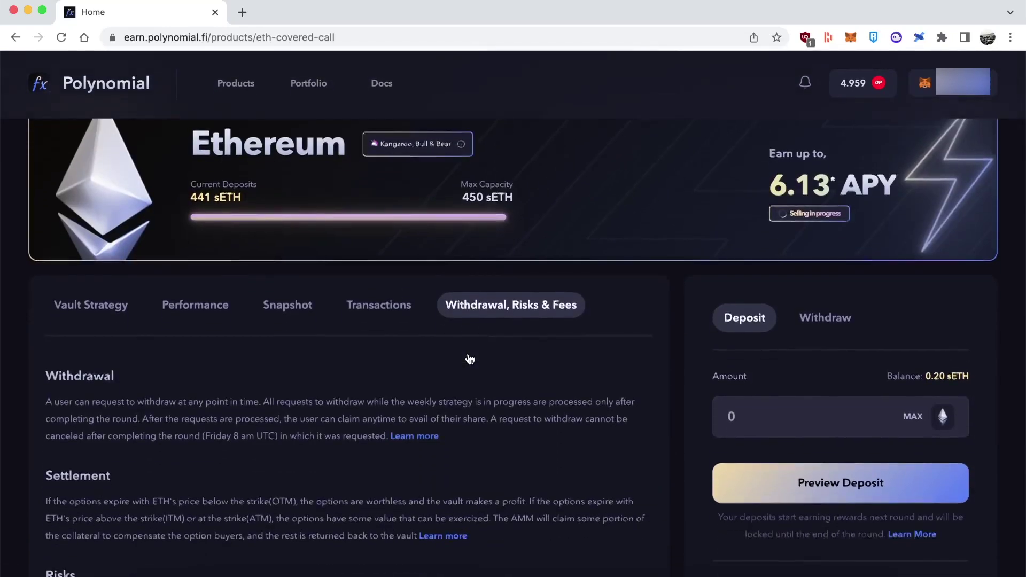
scroll(470, 358, down, 3)
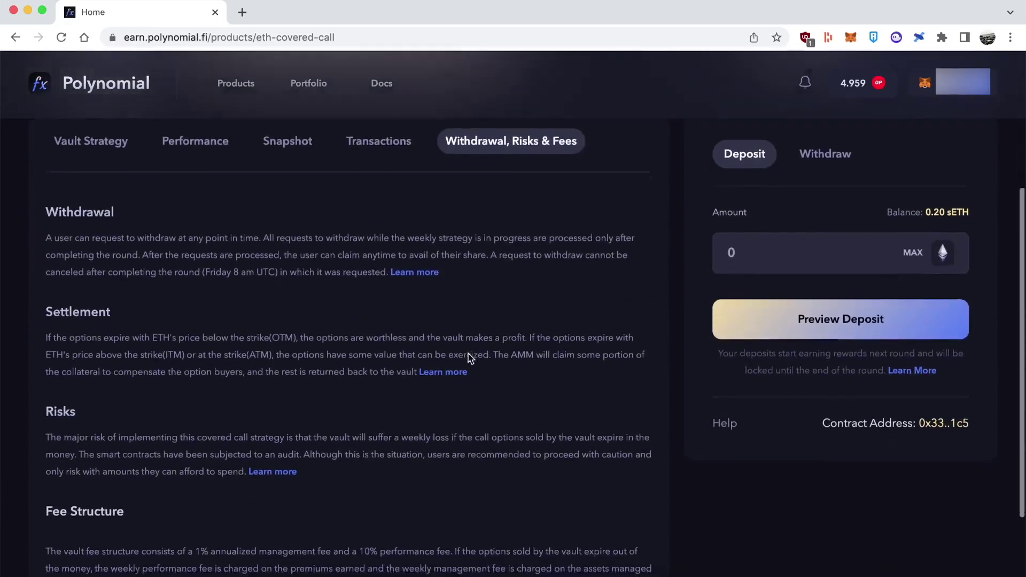
scroll(469, 358, down, 1)
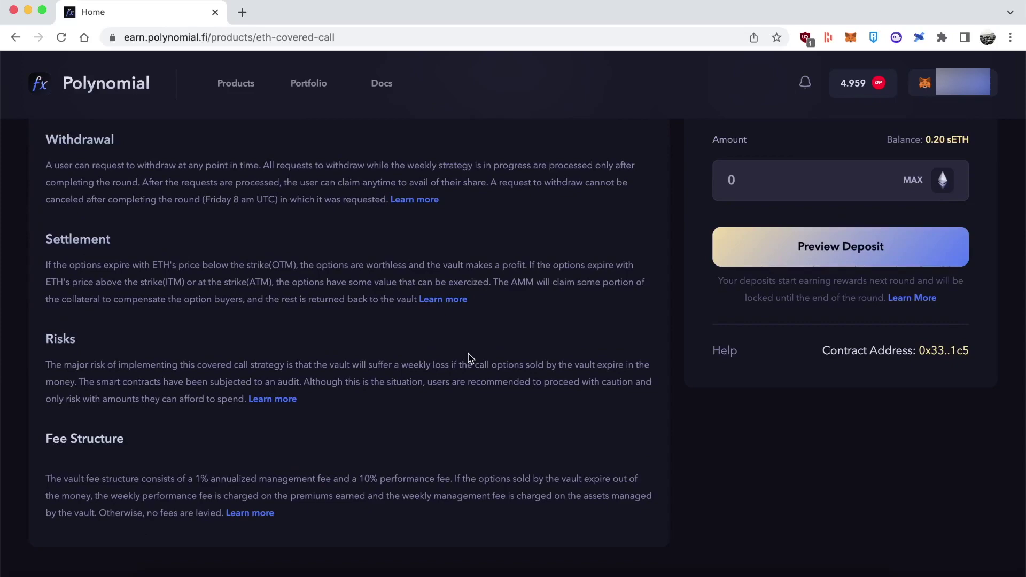
scroll(468, 358, up, 6)
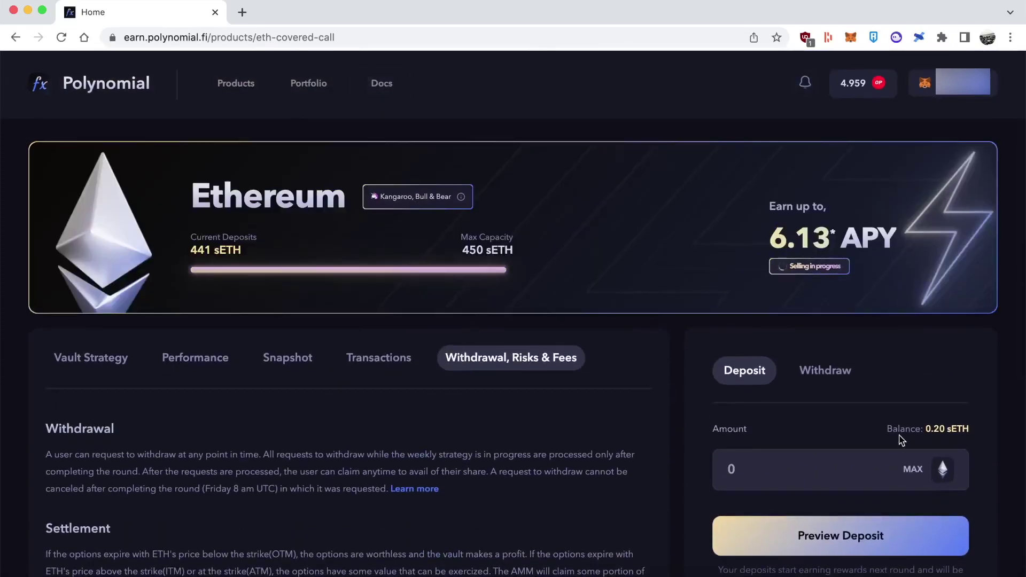
Fill the amount with the full 0.1996 sETH balance and preview the deposit
click(913, 469)
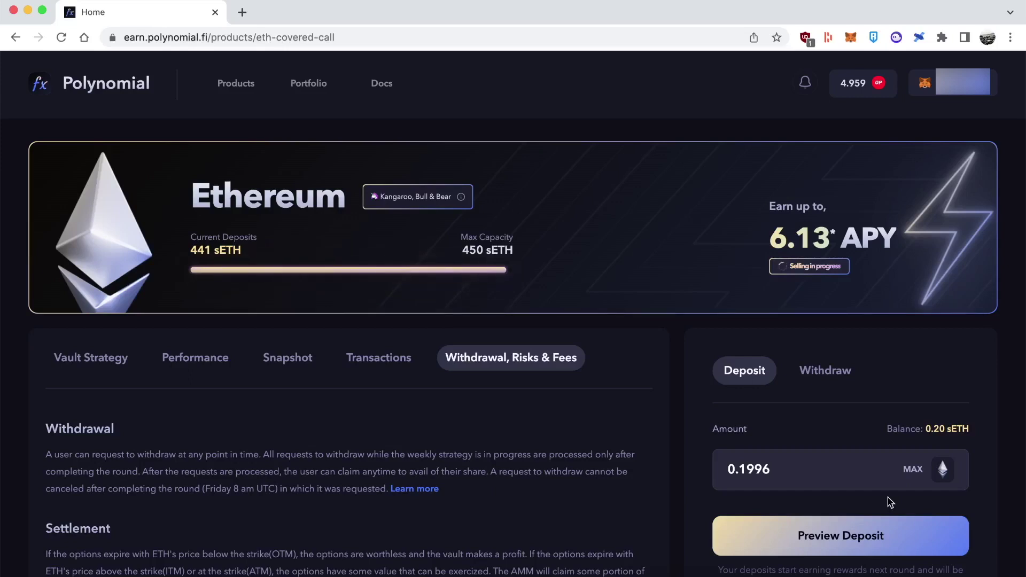
click(890, 534)
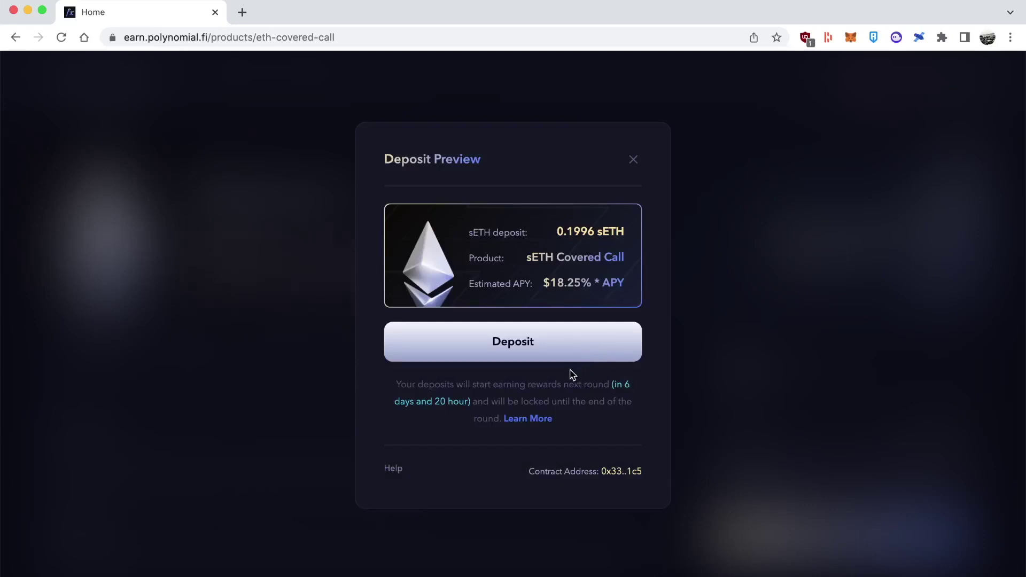
Submit the 0.1996 sETH deposit and confirm it in MetaMask on Optimism Mainnet with about $0.60 gas
click(553, 348)
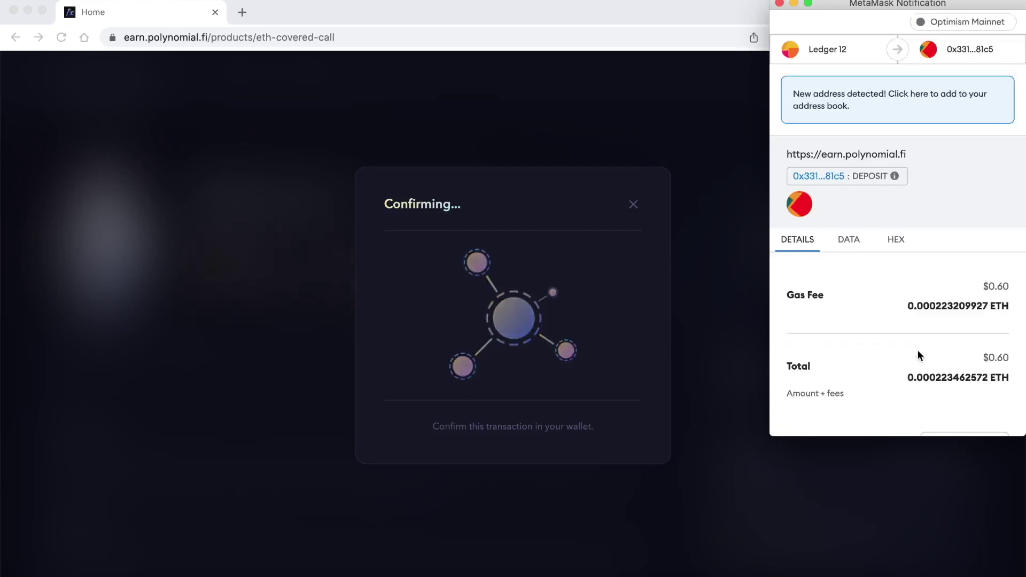
scroll(918, 351, down, 2)
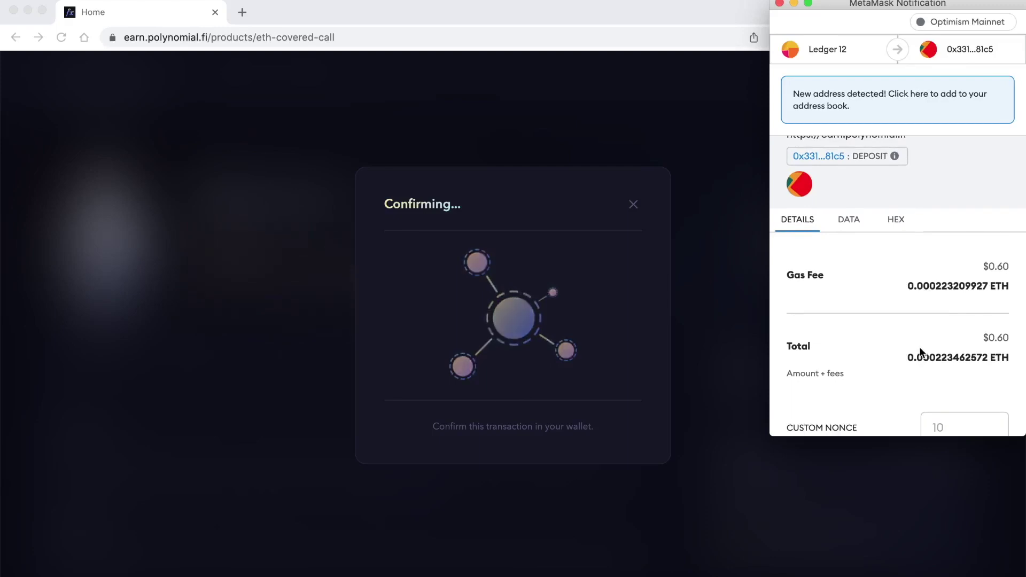
scroll(921, 351, down, 3)
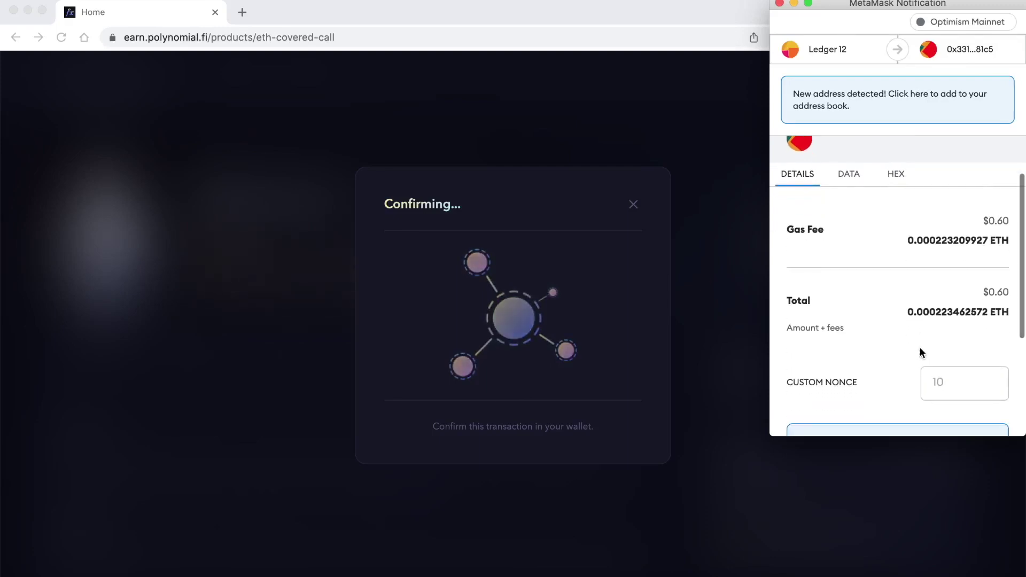
scroll(920, 352, up, 3)
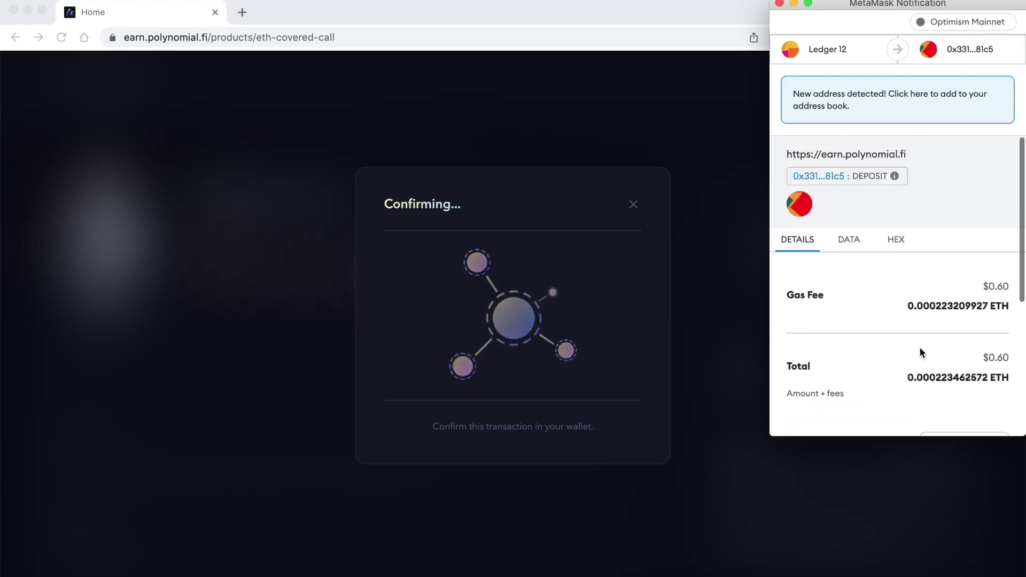
scroll(919, 348, down, 5)
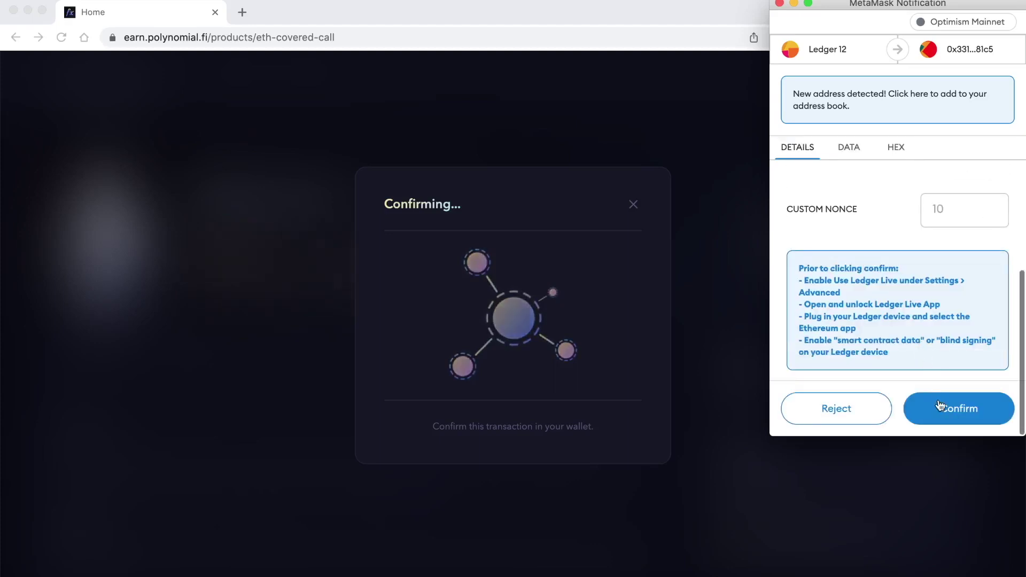
click(922, 406)
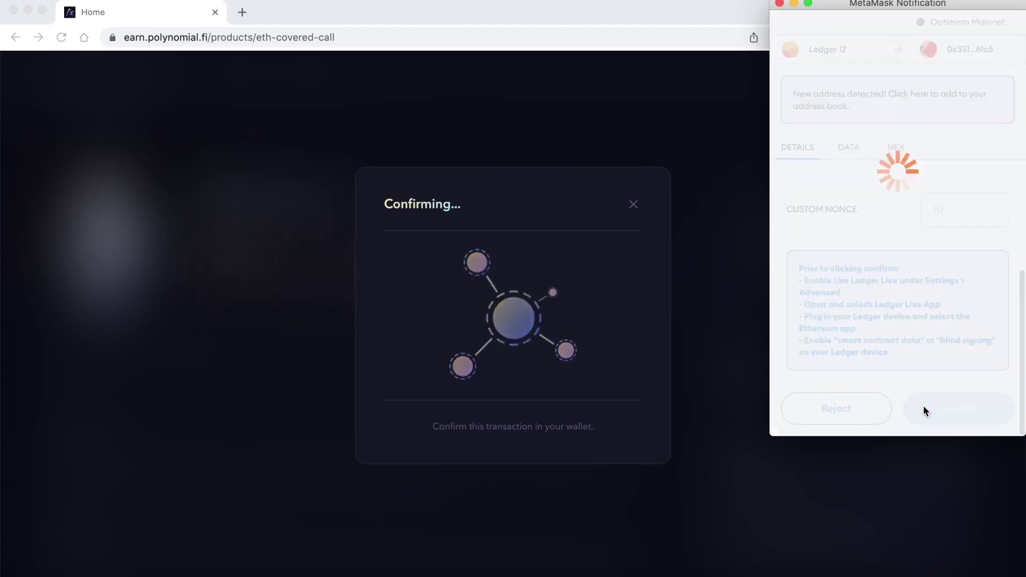